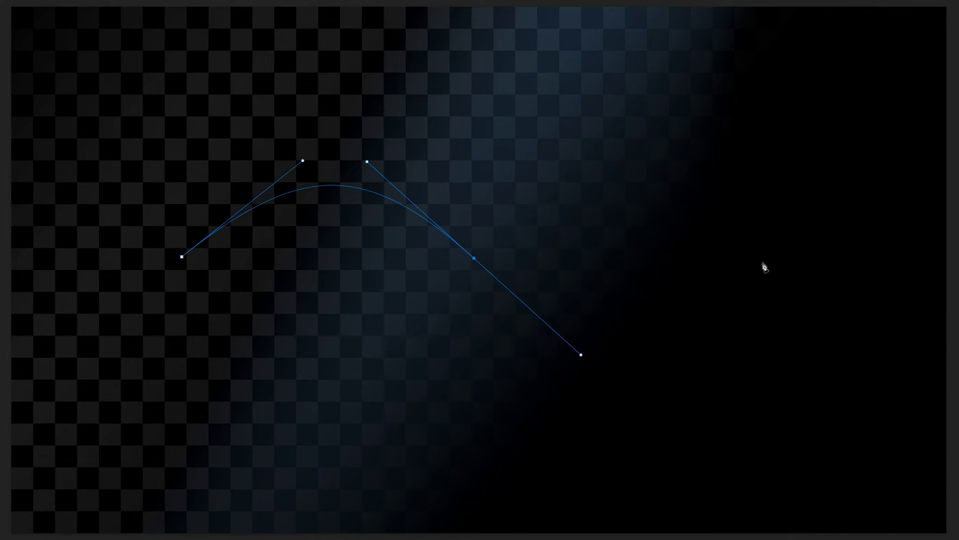
Add a third anchor to the right, extending the path into a smooth S-shaped wave.
drag(764, 260, 858, 165)
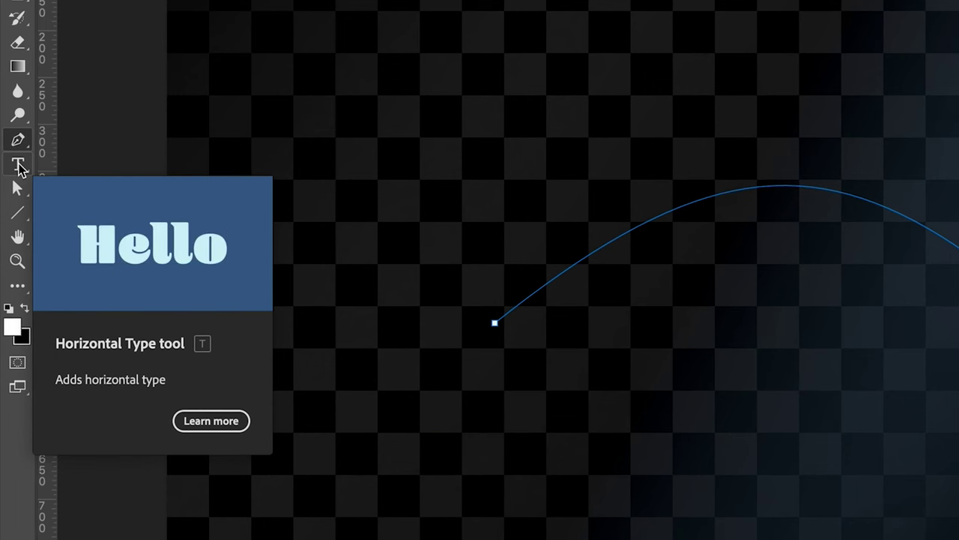
Switch to the Horizontal Type tool and discard the stray Lorem Ipsum placeholder text layer.
click(18, 165)
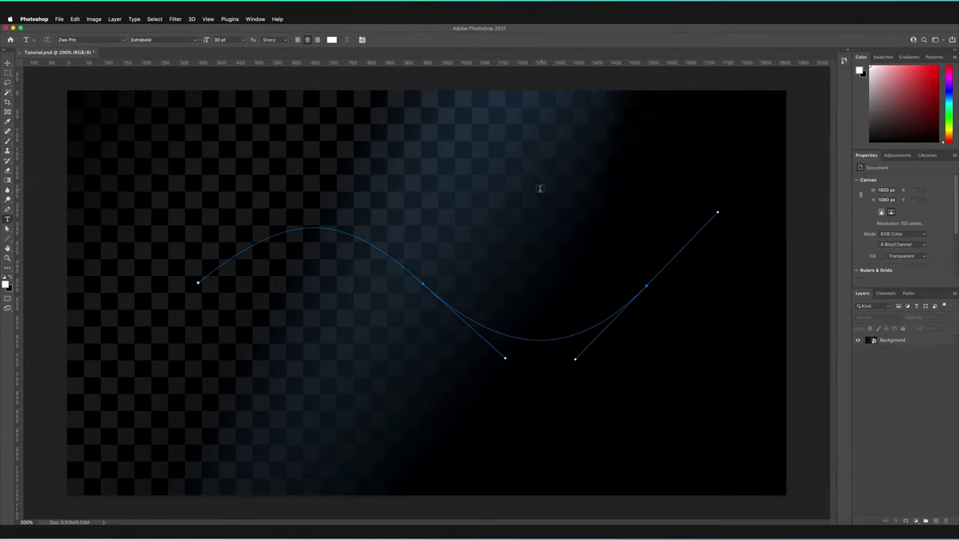
click(496, 193)
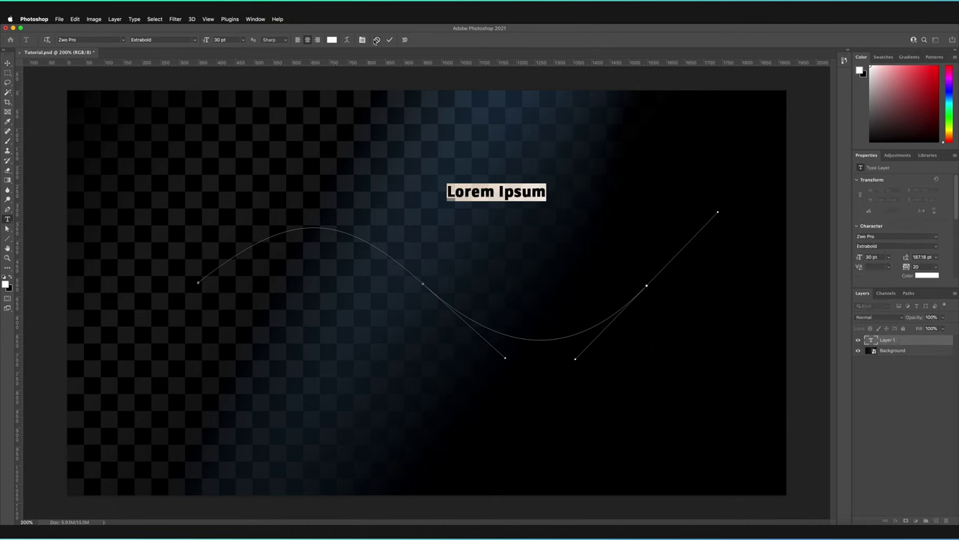
click(377, 40)
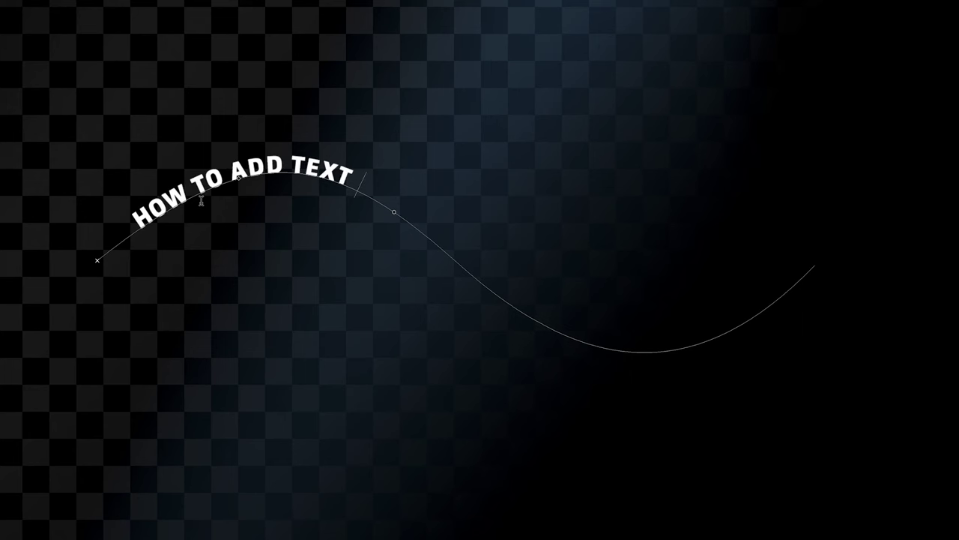
Type 'HOW TO ADD TEXT TO PATH' along the curve and select the word 'TO'.
text(H)
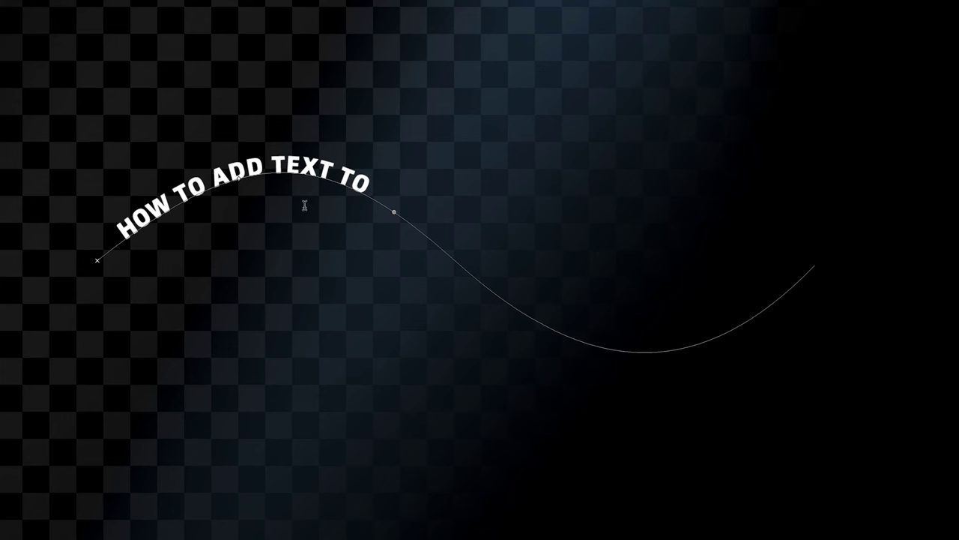
double_click(352, 178)
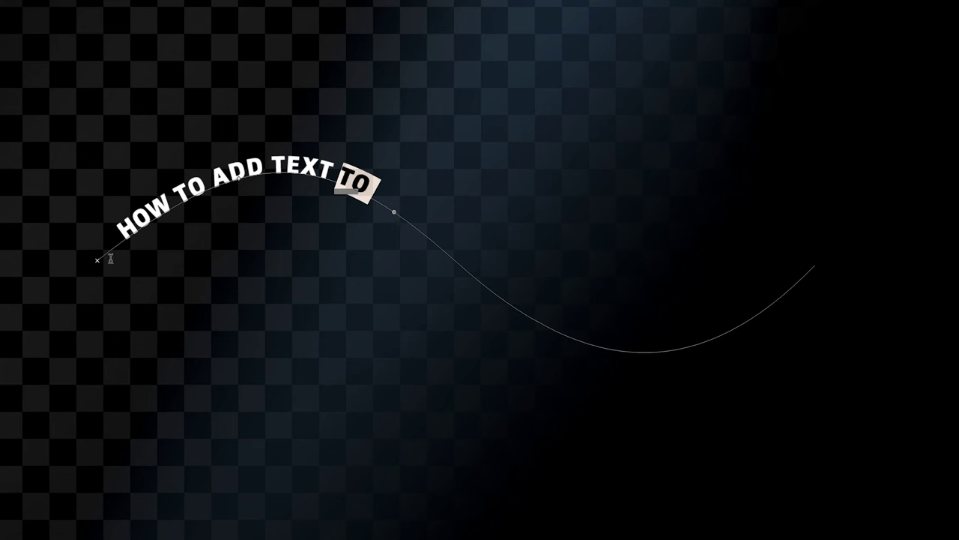
Reposition the path text with Ctrl so the full headline flows along the whole wave.
key(ctrl)
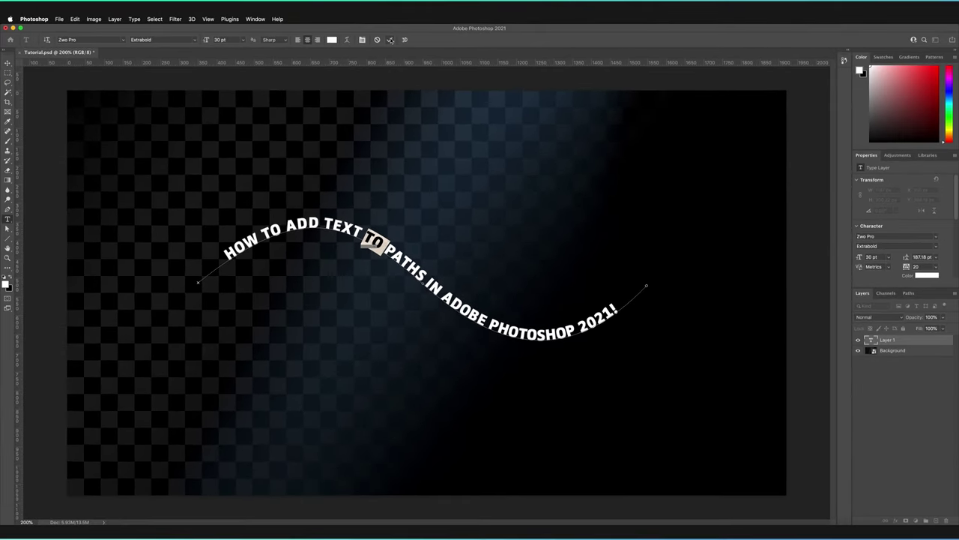
Commit the headline, check the Paths panel, then reselect all its text from the layer and commit again.
click(389, 40)
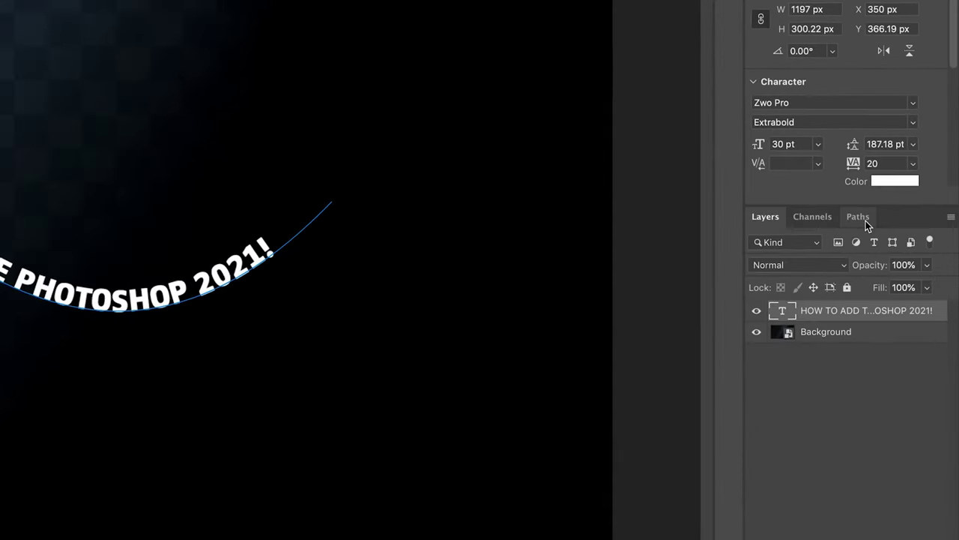
click(860, 218)
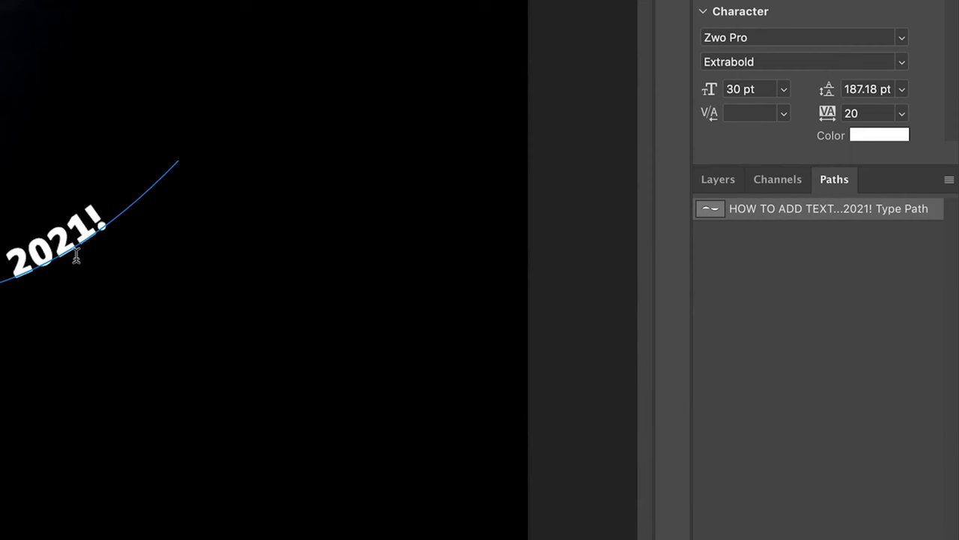
click(733, 183)
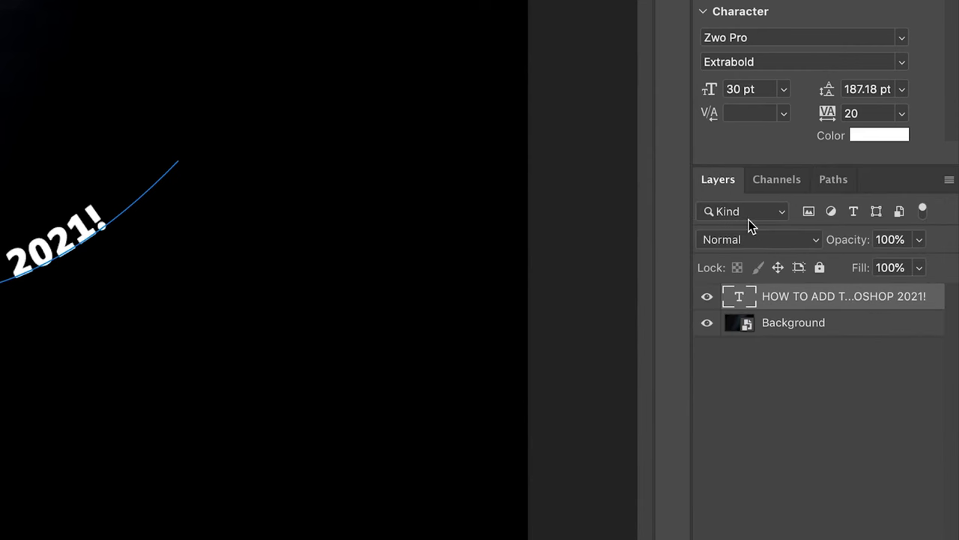
double_click(737, 297)
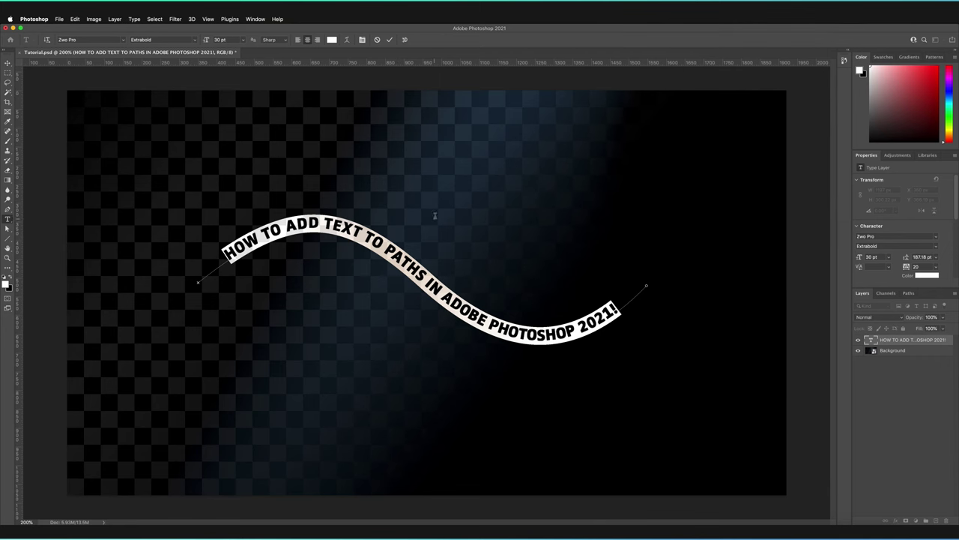
click(389, 41)
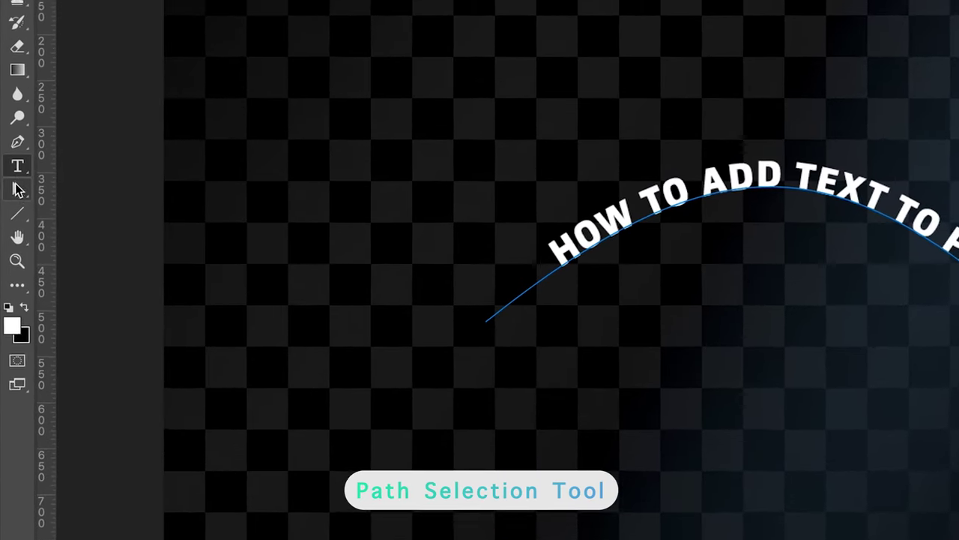
Reshape the wave by moving its top and upper-right anchors and the right curve's handle.
click(19, 191)
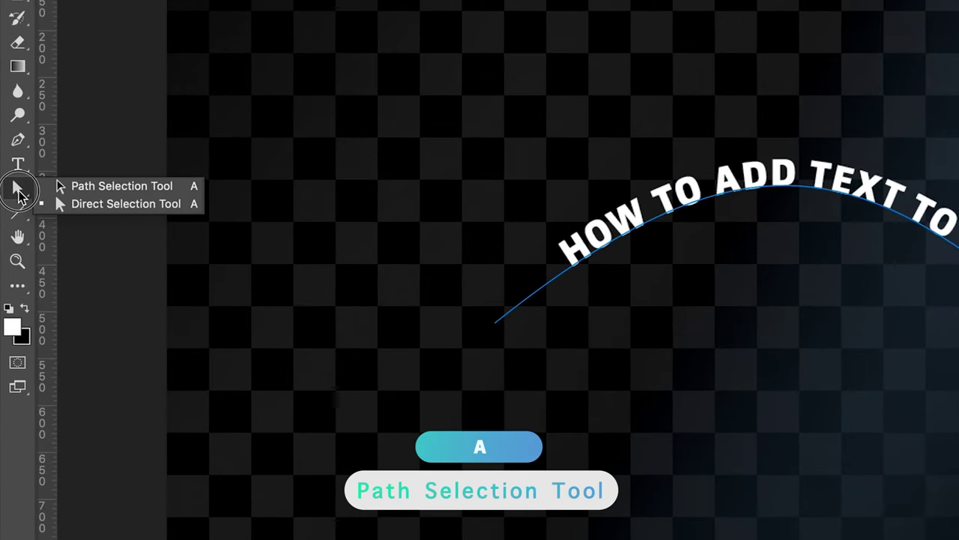
drag(19, 193, 134, 191)
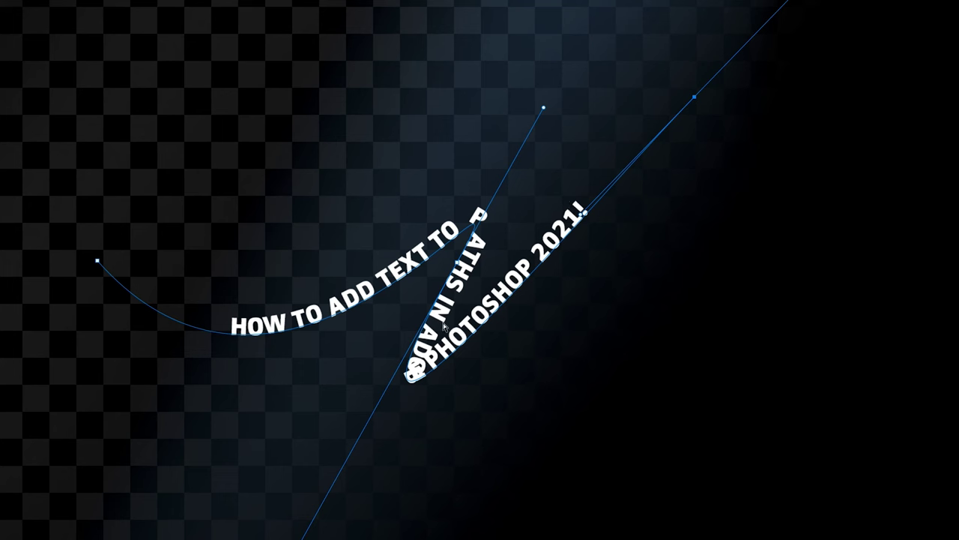
drag(545, 110, 321, 172)
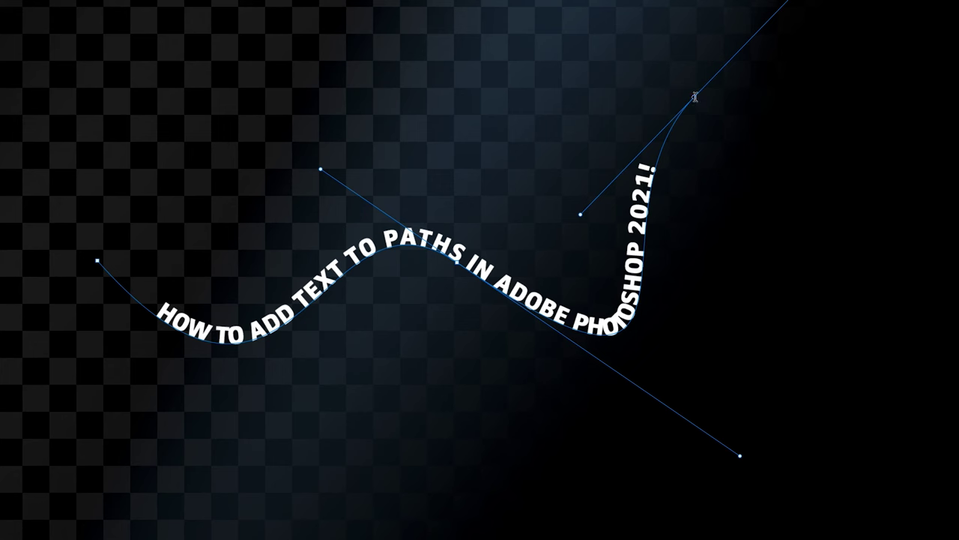
drag(695, 98, 814, 220)
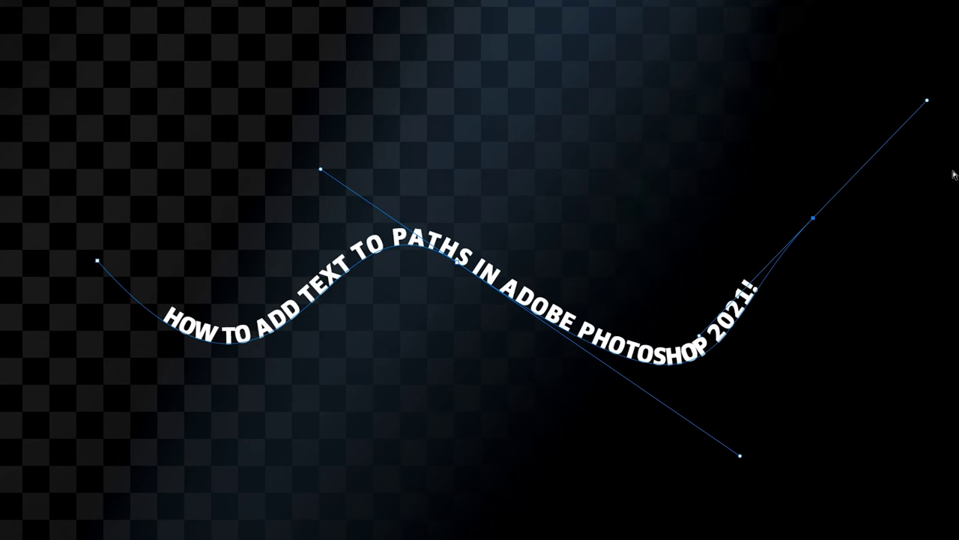
drag(928, 106, 958, 236)
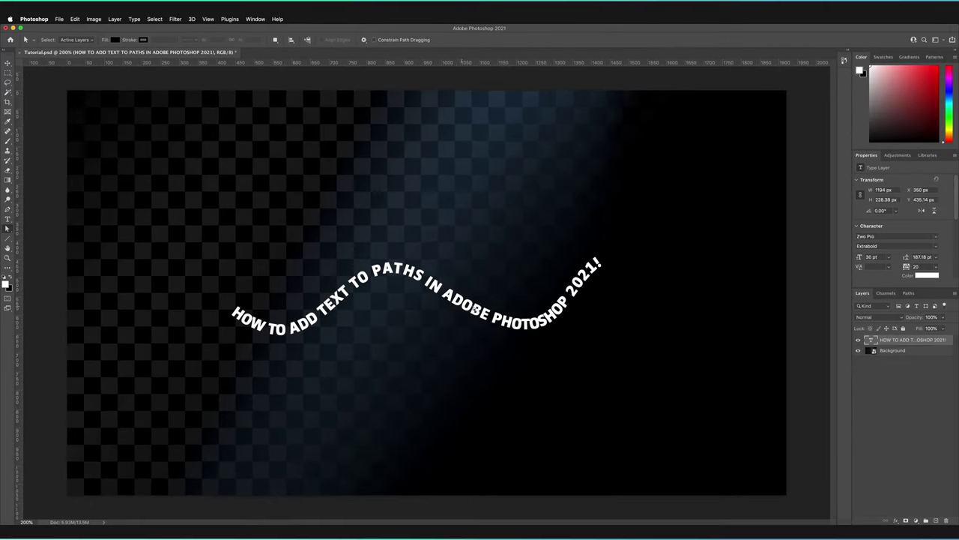
Select all the path text and raise its font size from 30 pt to 51 pt.
key(t)
click(438, 288)
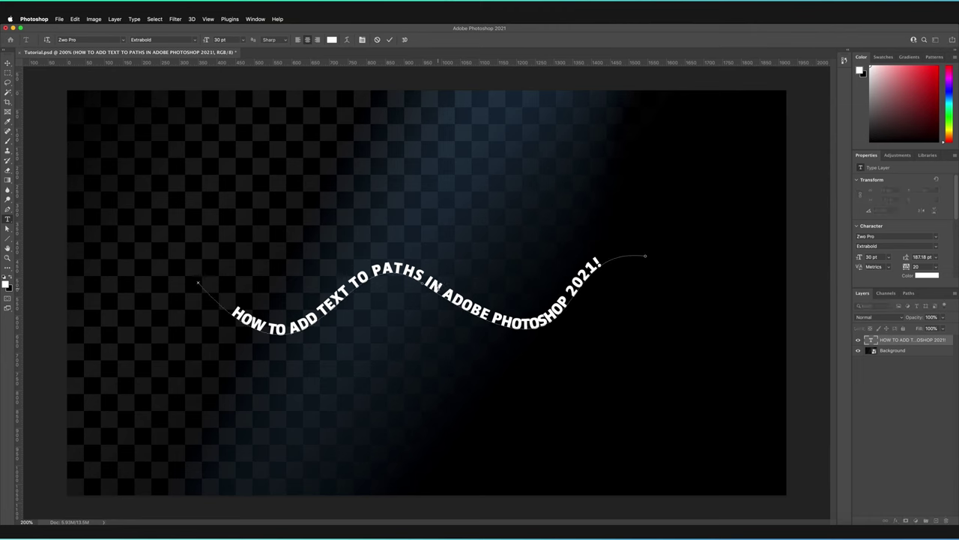
key(super+a)
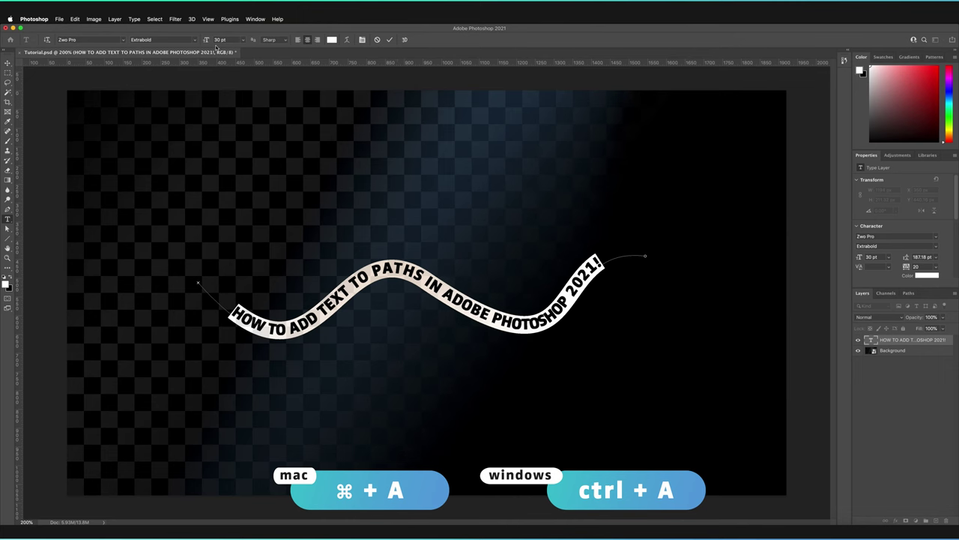
drag(206, 40, 216, 40)
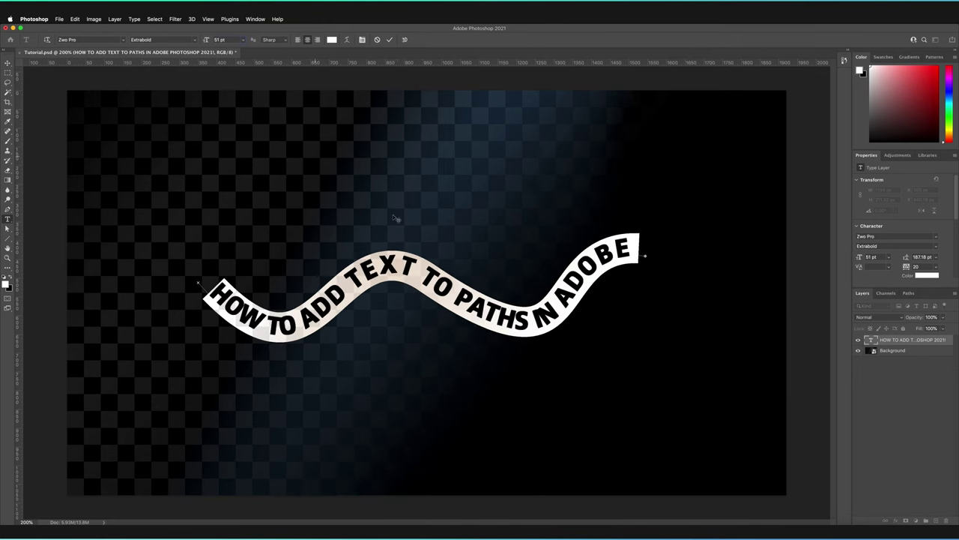
Set the path text colour to ff0000 red and commit the edit.
click(330, 40)
text(ff0000)
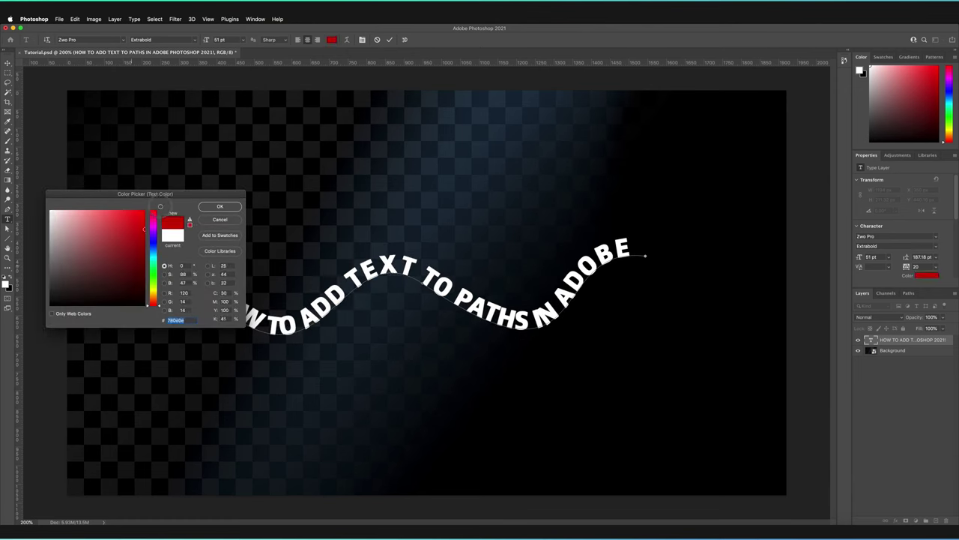
click(212, 208)
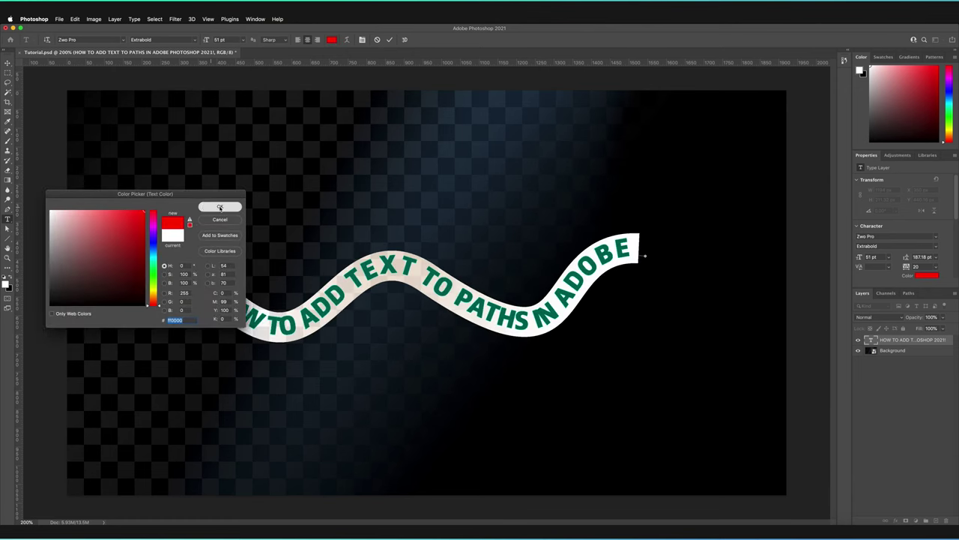
click(390, 40)
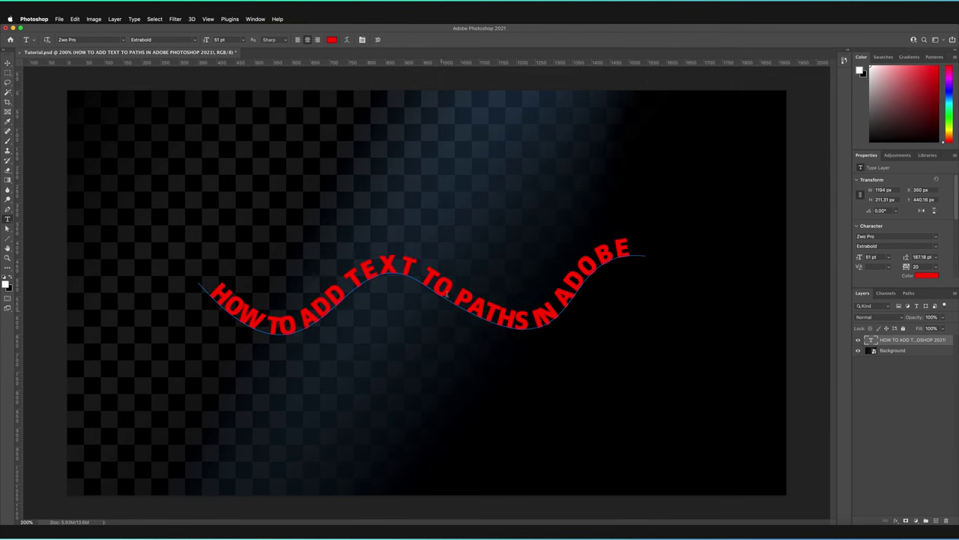
Drag the wavy text layer to the trash and confirm the Paths panel is empty.
key(v)
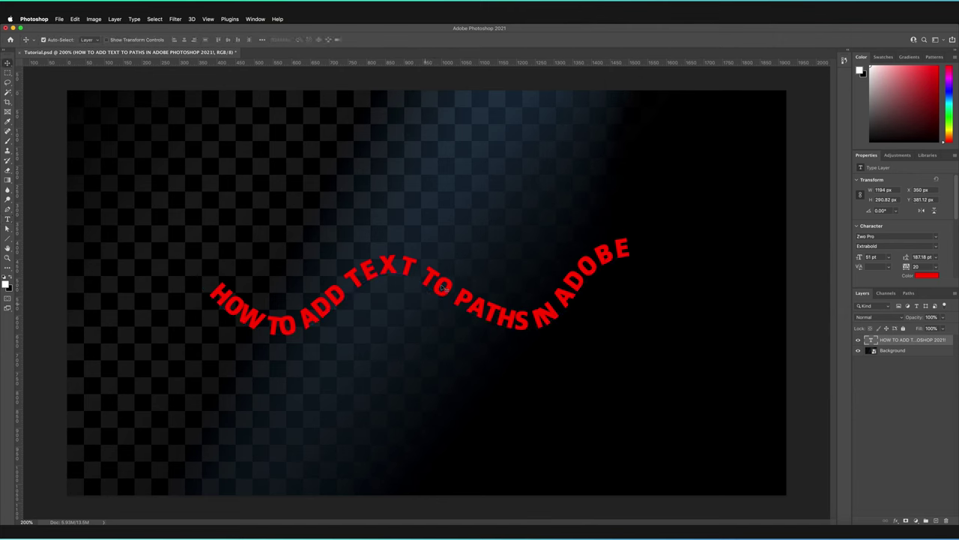
drag(916, 339, 946, 520)
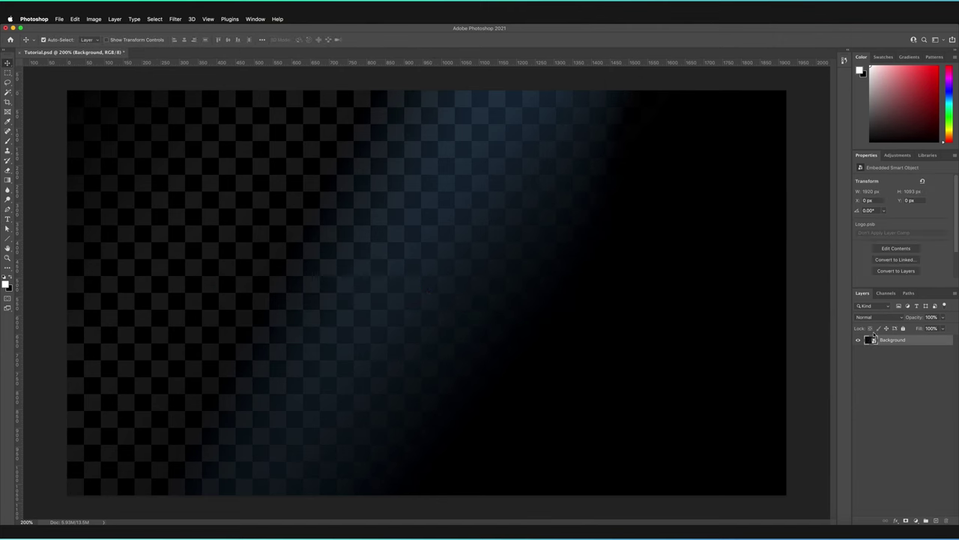
click(909, 293)
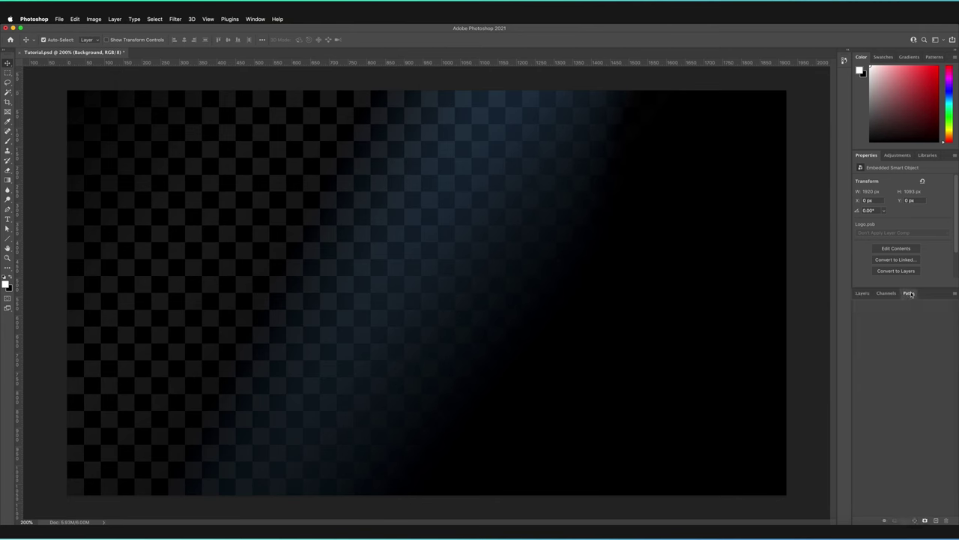
click(863, 293)
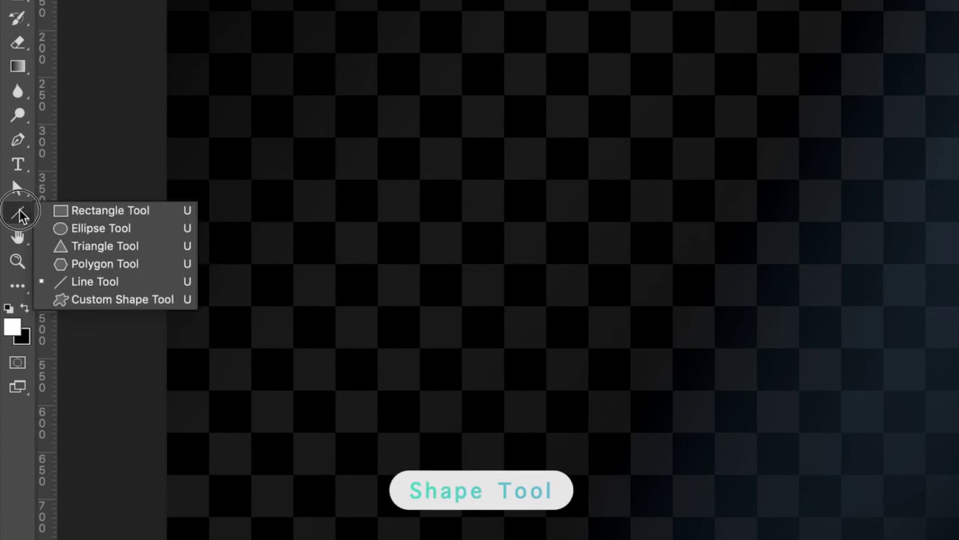
Choose the Ellipse tool and change its drawing mode from Shape to Path.
key(u)
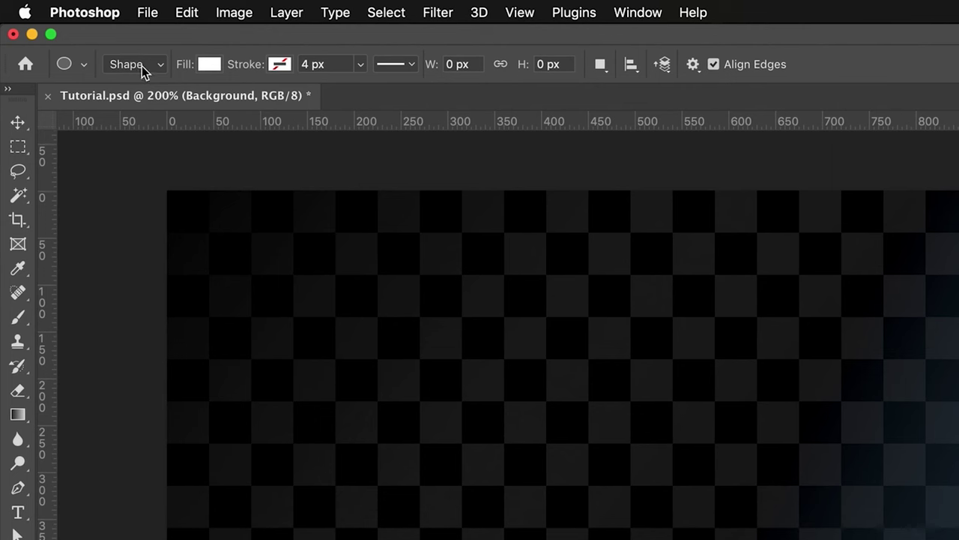
click(152, 69)
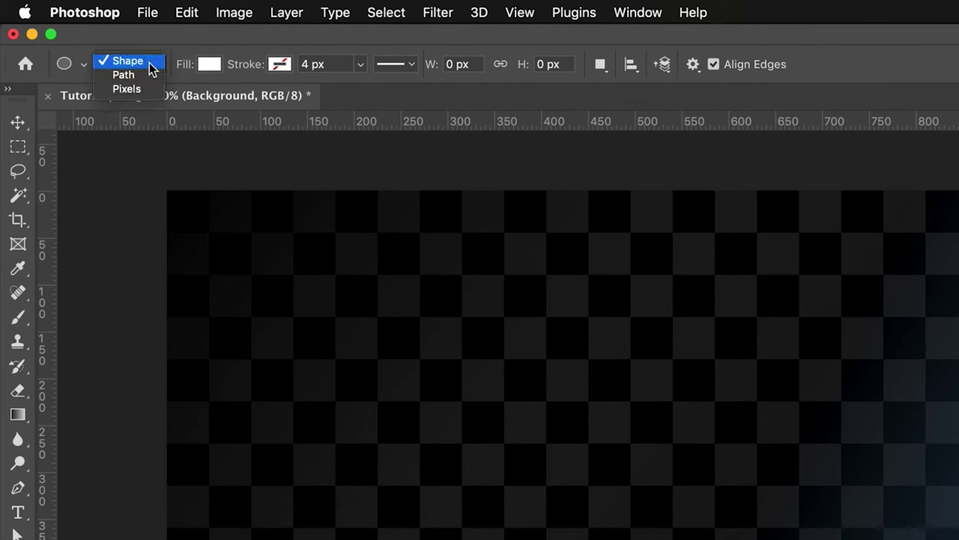
click(122, 78)
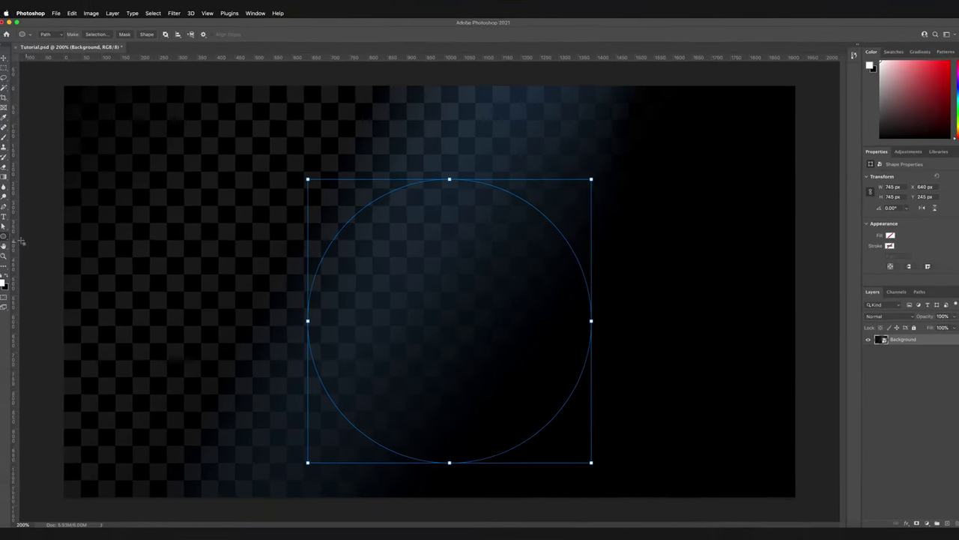
With the Path Selection Tool, drag the circle path up-left to X 588 px, Y 174 px.
click(4, 226)
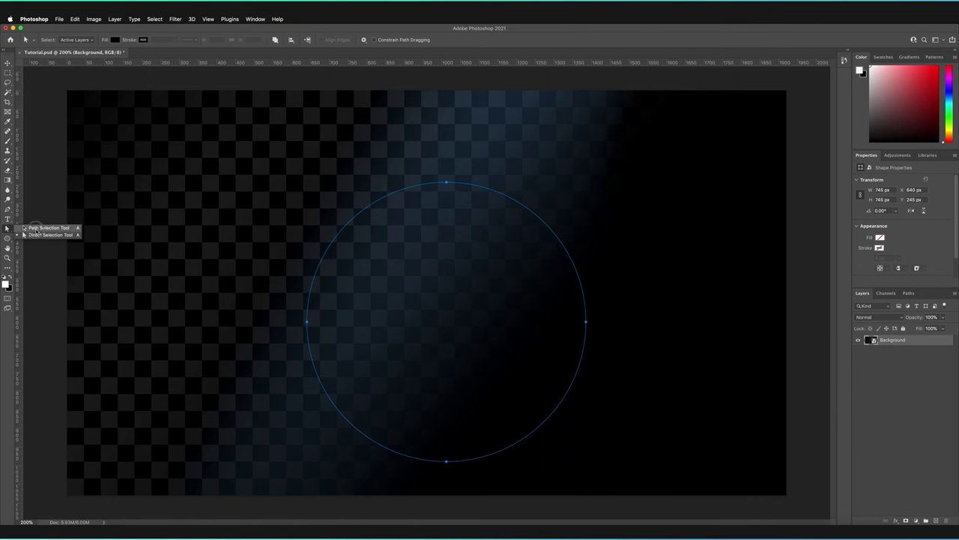
click(45, 227)
drag(457, 466, 438, 437)
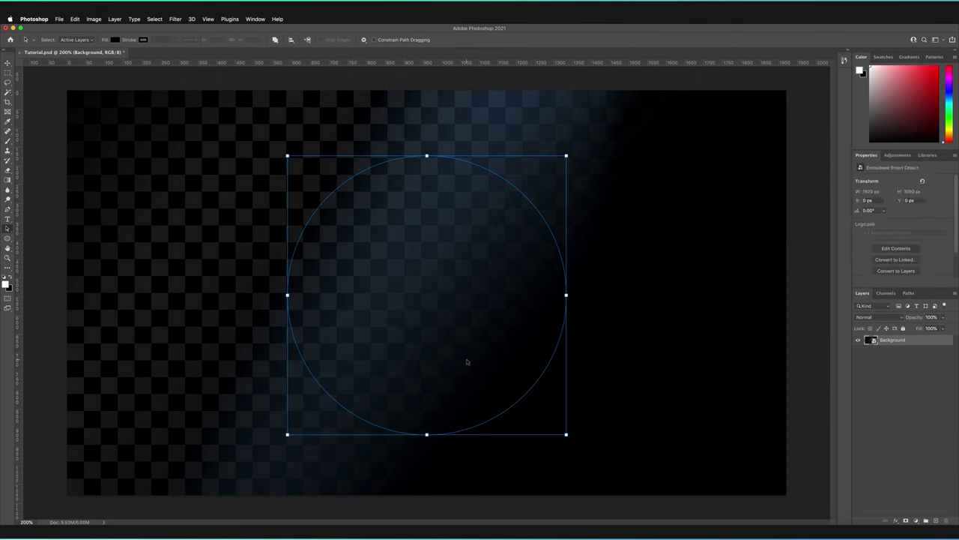
Type 'HOW TO ADD TEXT TO SHAPES IN ADOBE PHOTOSHOP 2021' along the top of the circle path.
key(t)
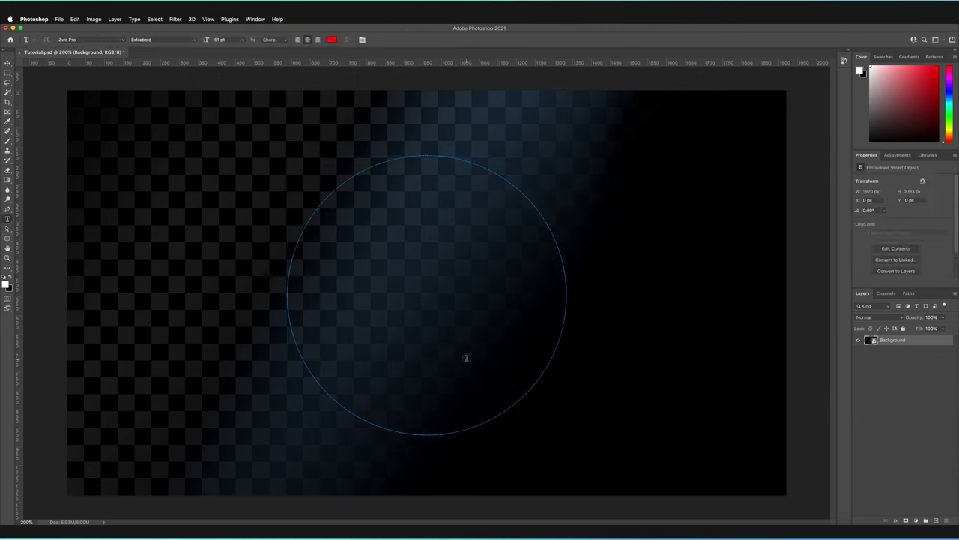
click(395, 157)
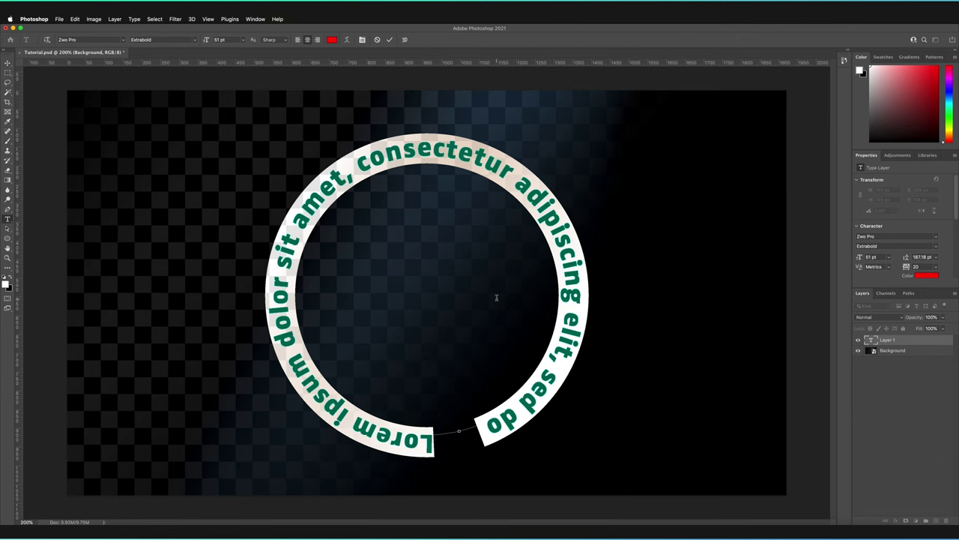
text(HOW TO A)
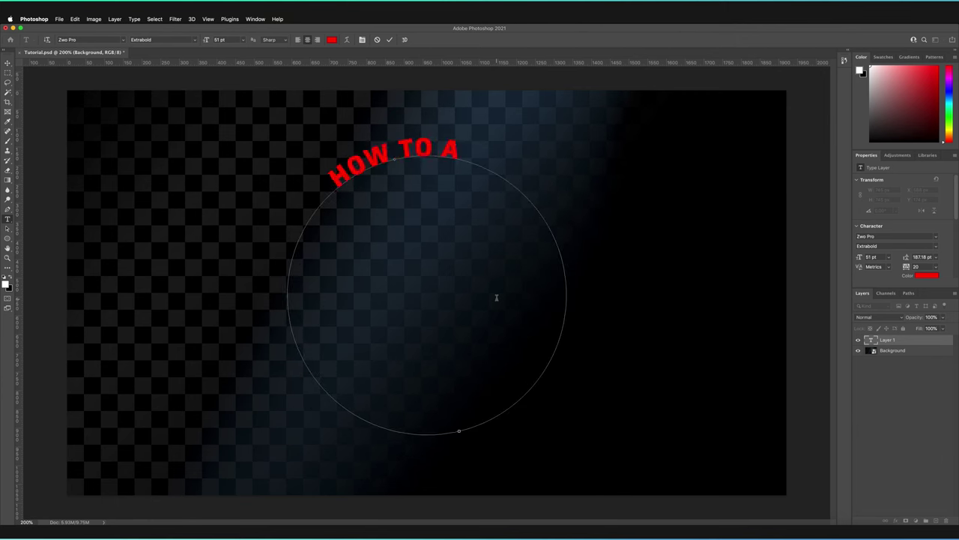
text(DD TEXT TO SHAPES)
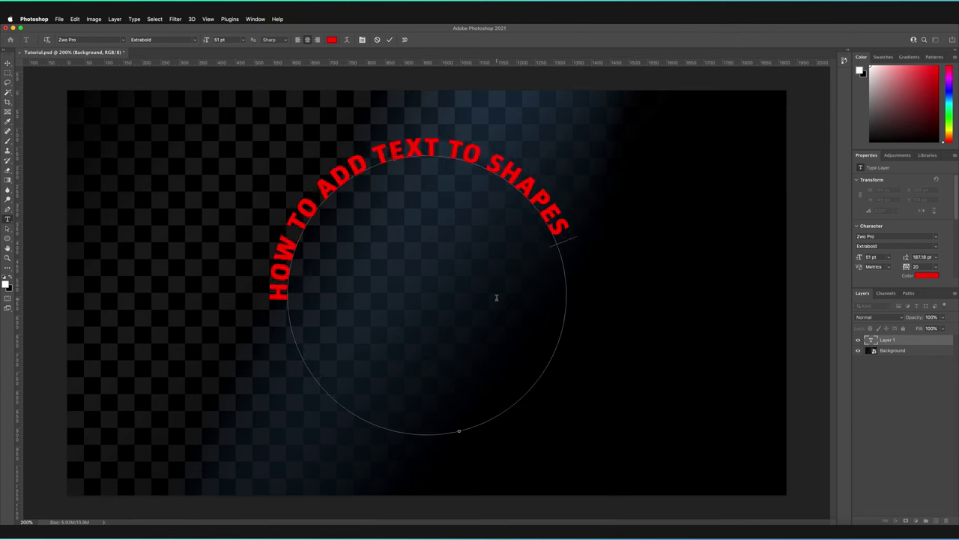
text( IN ADOBE PHOTOSHOP 2021)
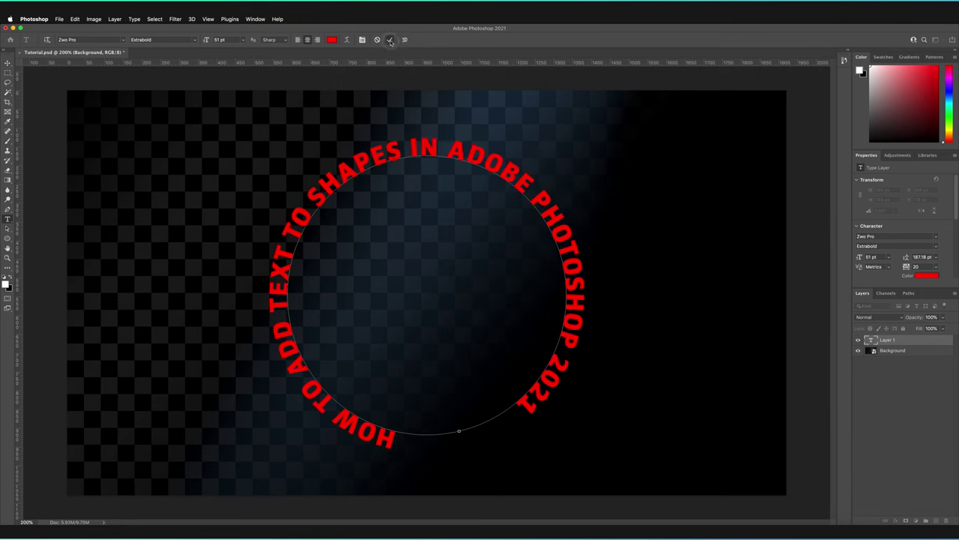
Commit the circular title text, switch to the Move tool, and open then close the shape tool list.
key(Escape)
key(v)
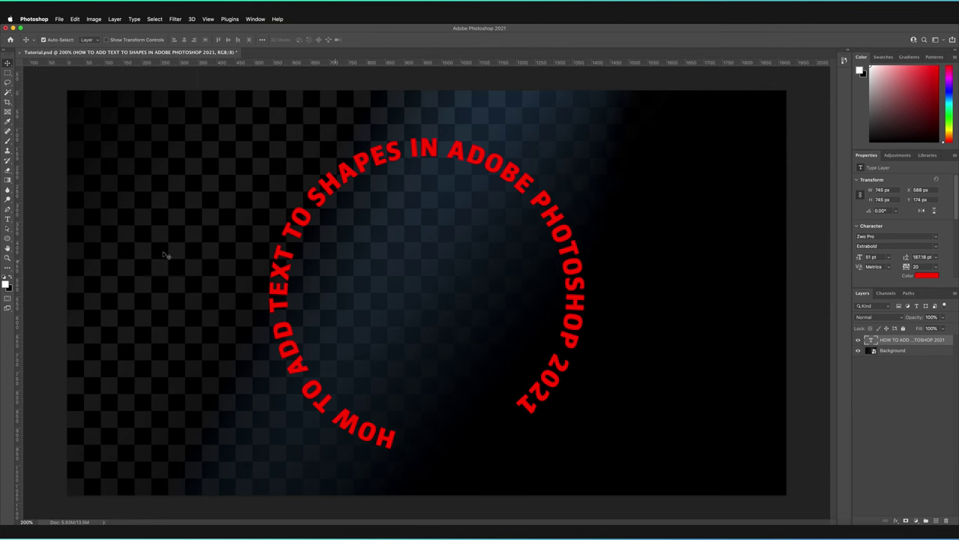
click(7, 239)
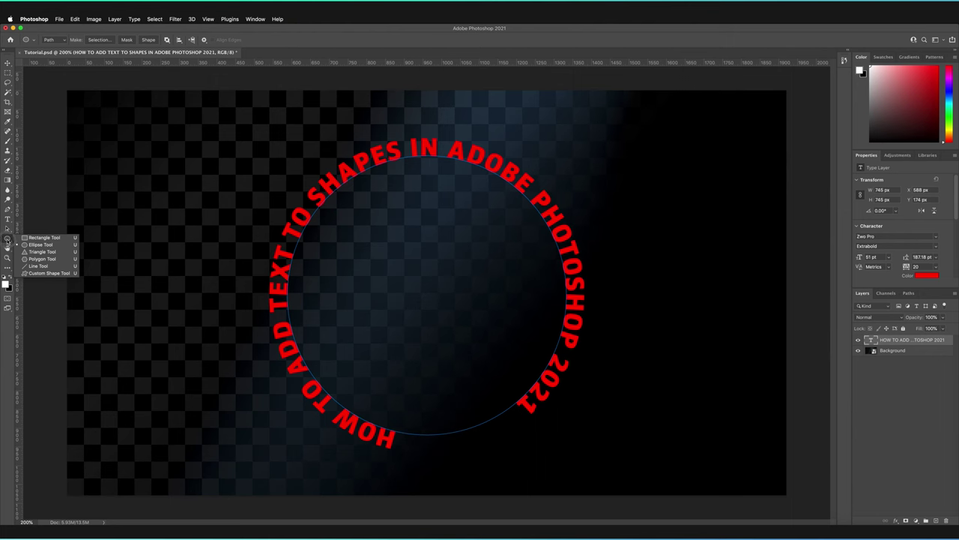
click(7, 245)
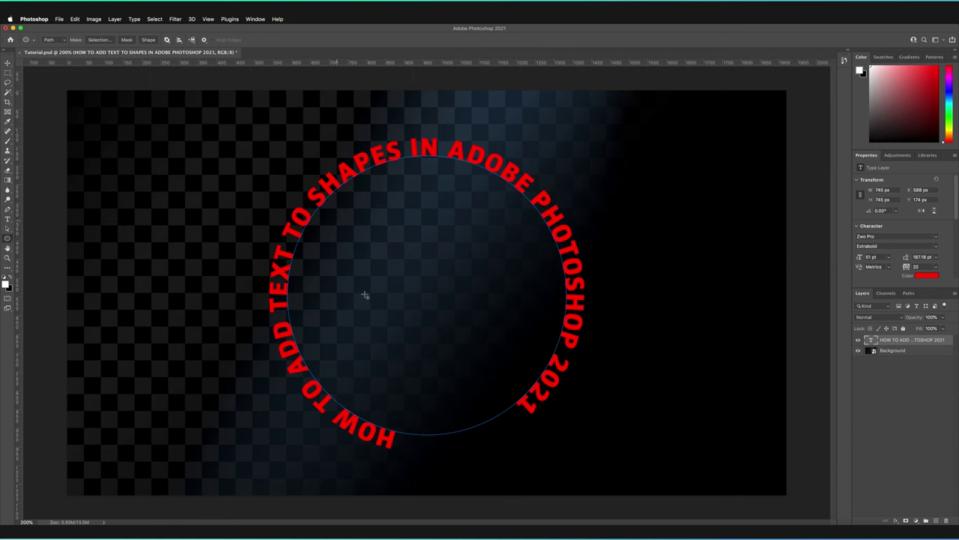